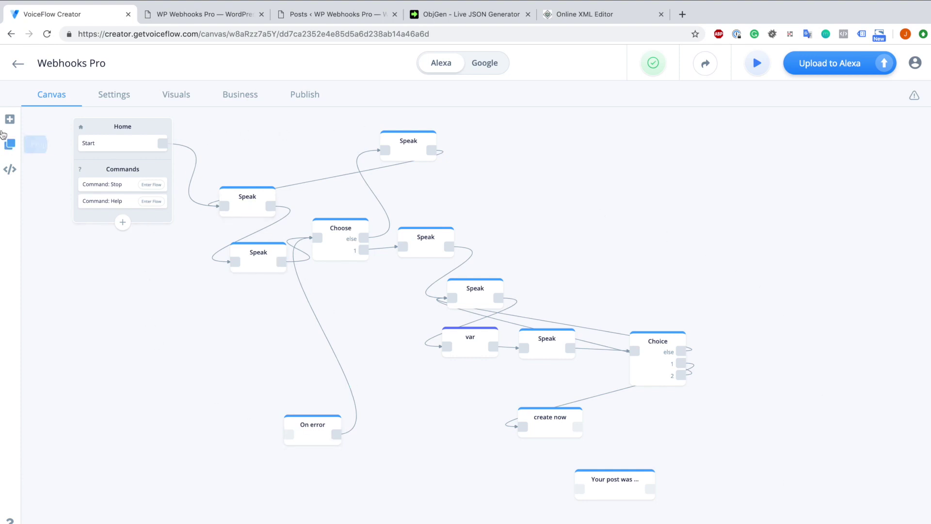
- Drag an API block from the Blocks list onto the canvas below the existing flow
click(10, 121)
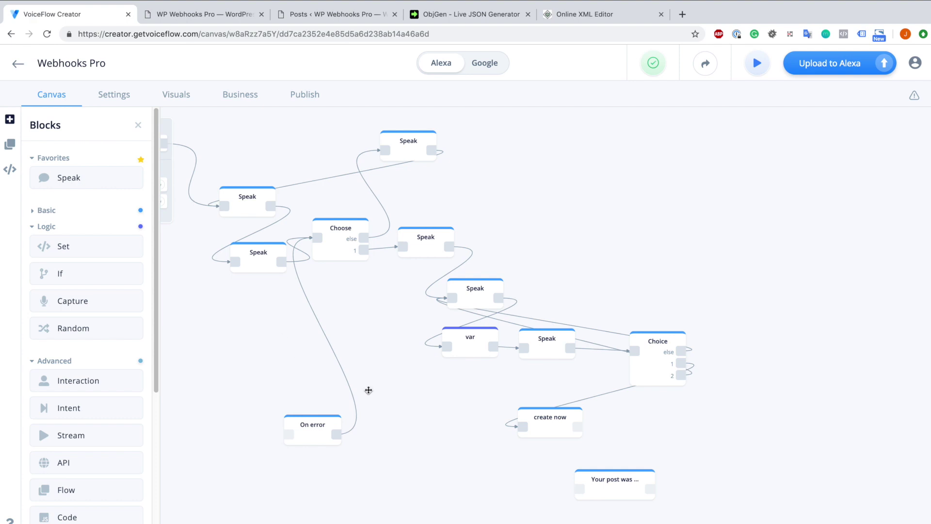
click(138, 124)
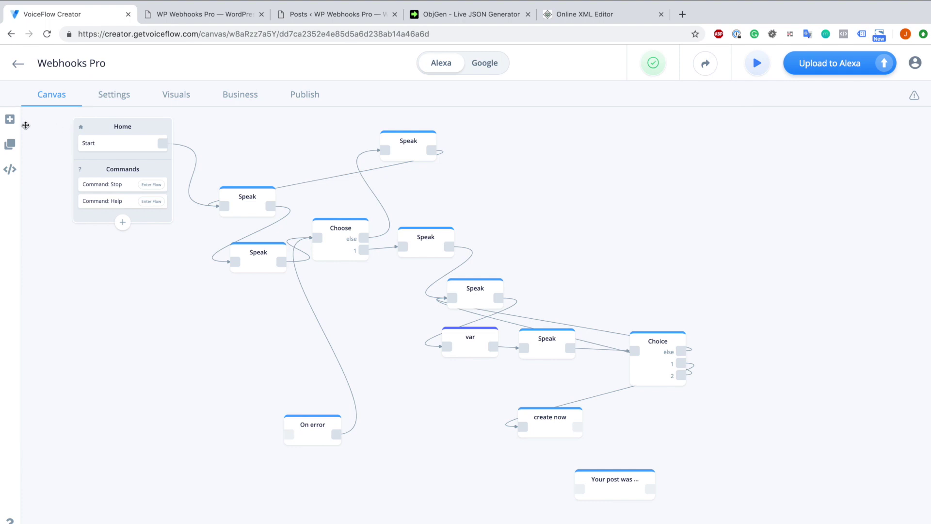
click(9, 119)
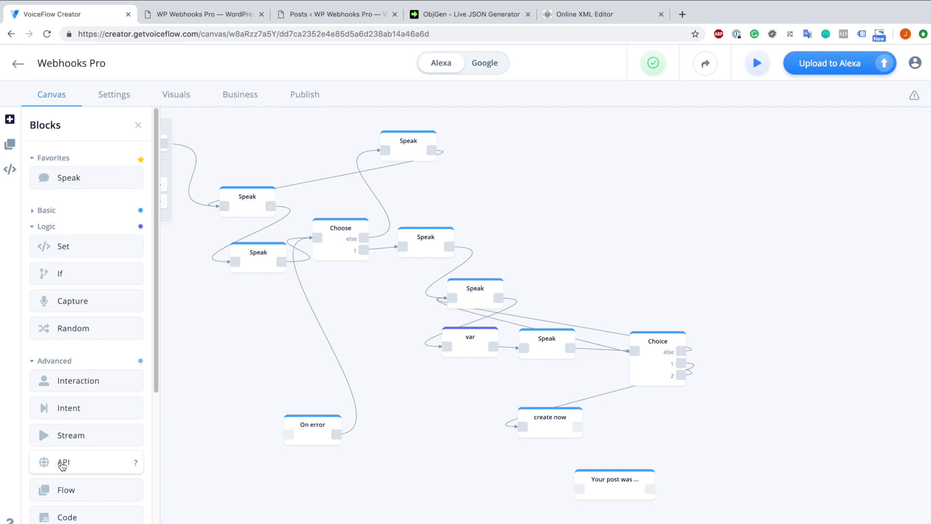
drag(57, 459, 431, 494)
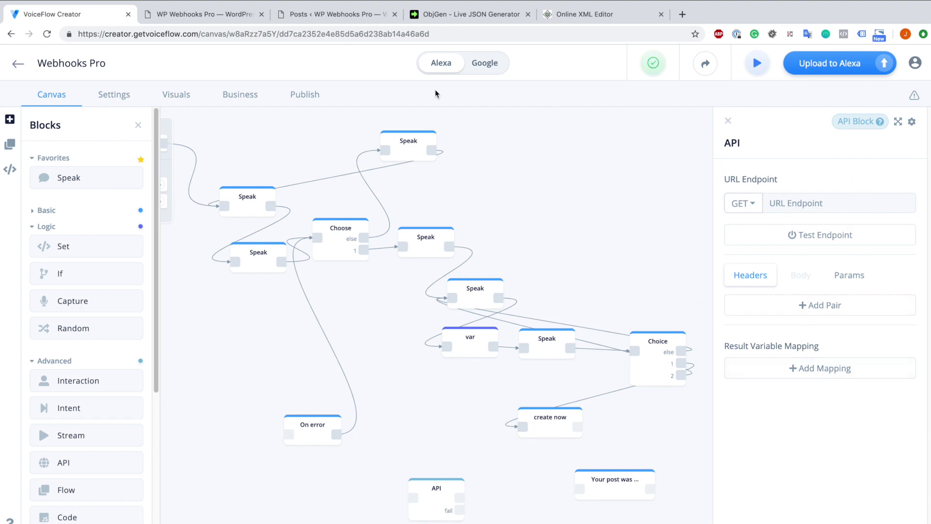
- Copy the main_8219 webhook URL from WP Webhooks Pro's Receive Data page
click(177, 15)
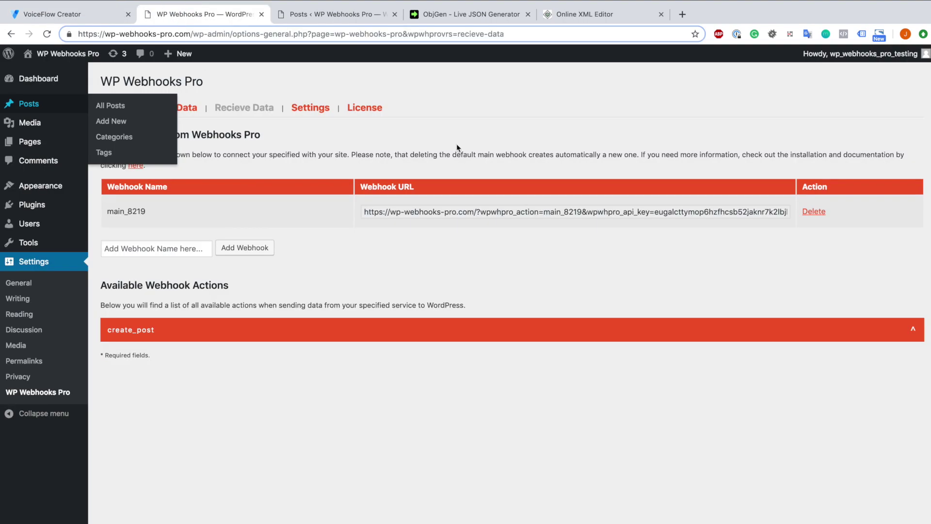
click(362, 211)
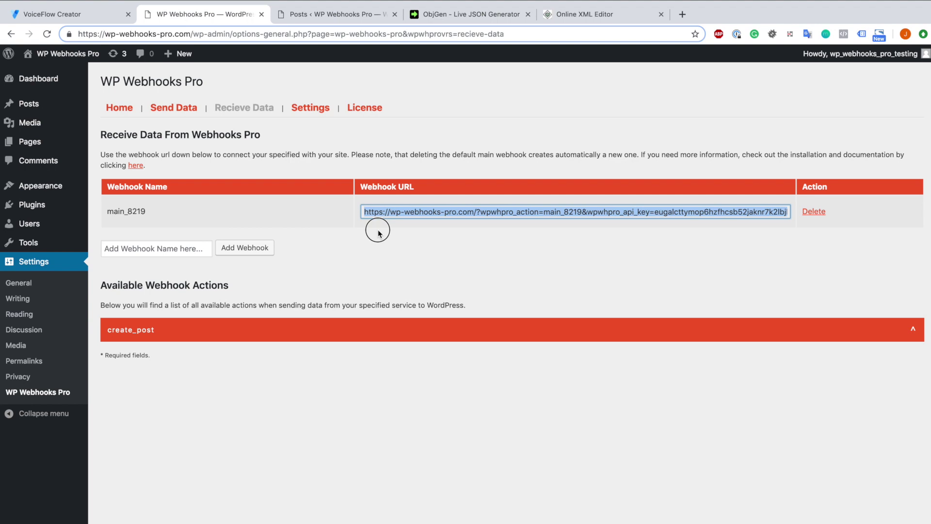
right_click(469, 213)
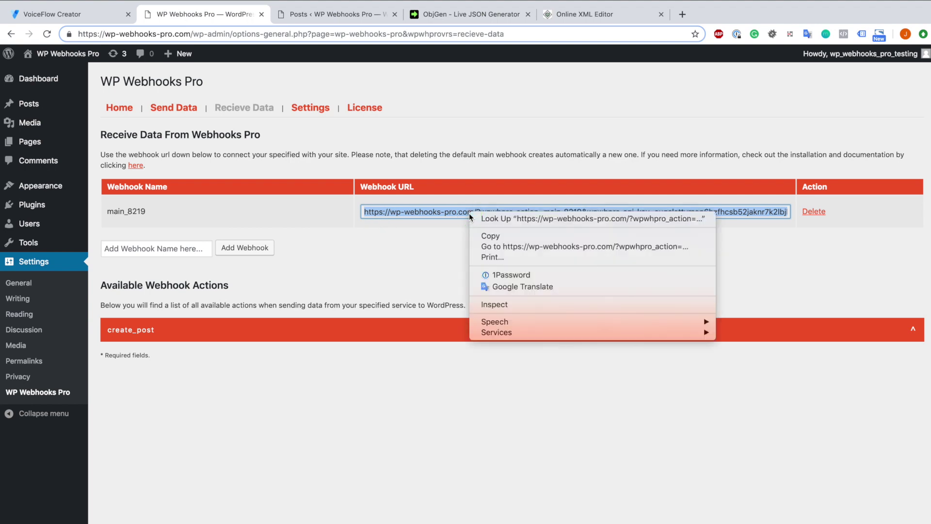
click(487, 238)
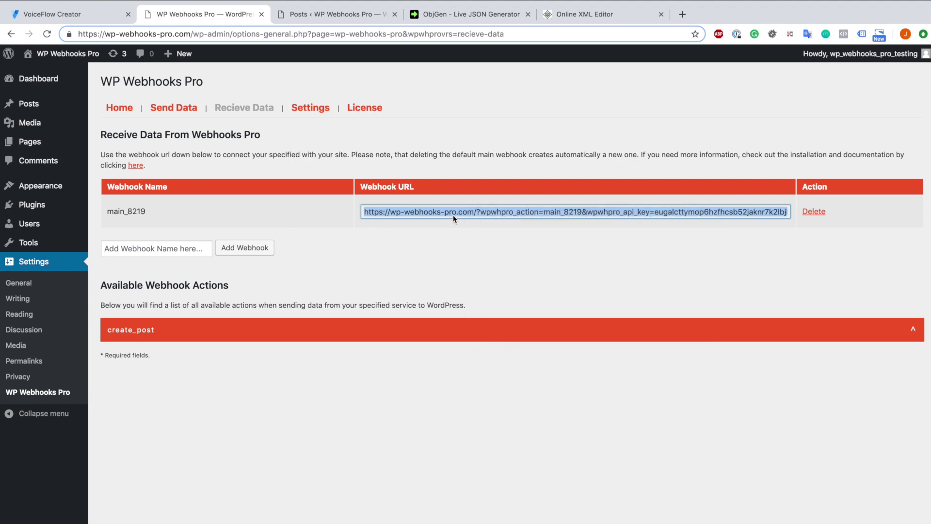
click(89, 14)
- Paste the webhook URL as the API endpoint and set the method to POST
click(819, 202)
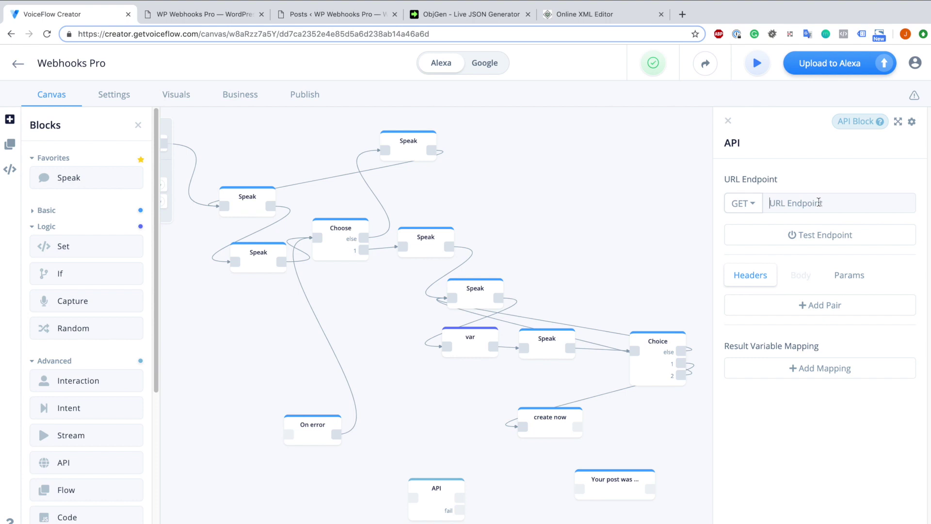
key(ctrl+v)
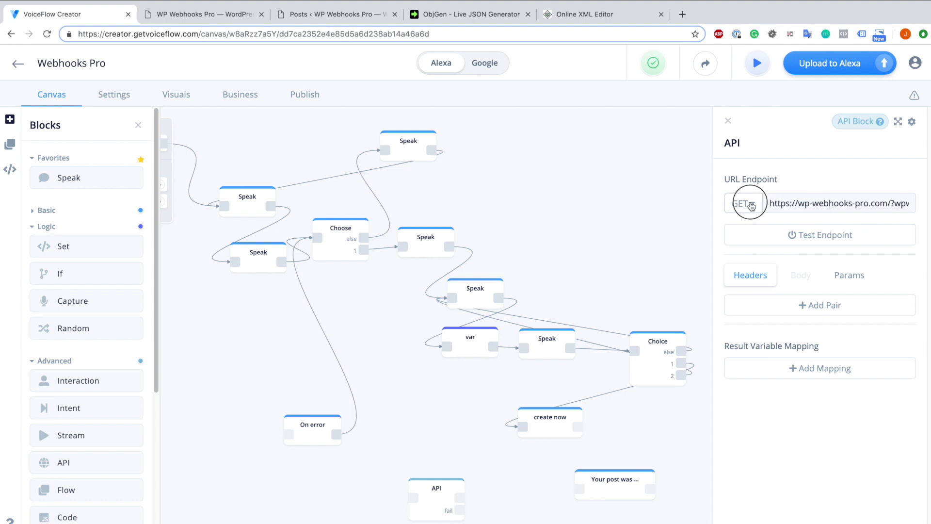
click(742, 203)
click(749, 245)
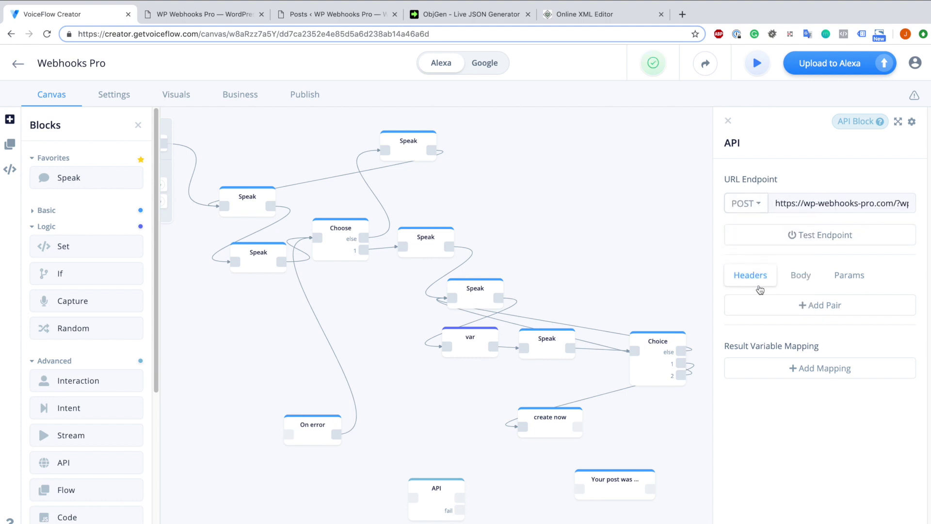
- Add a Content-Type: application/json header to the API request
click(783, 305)
click(765, 306)
text(Content)
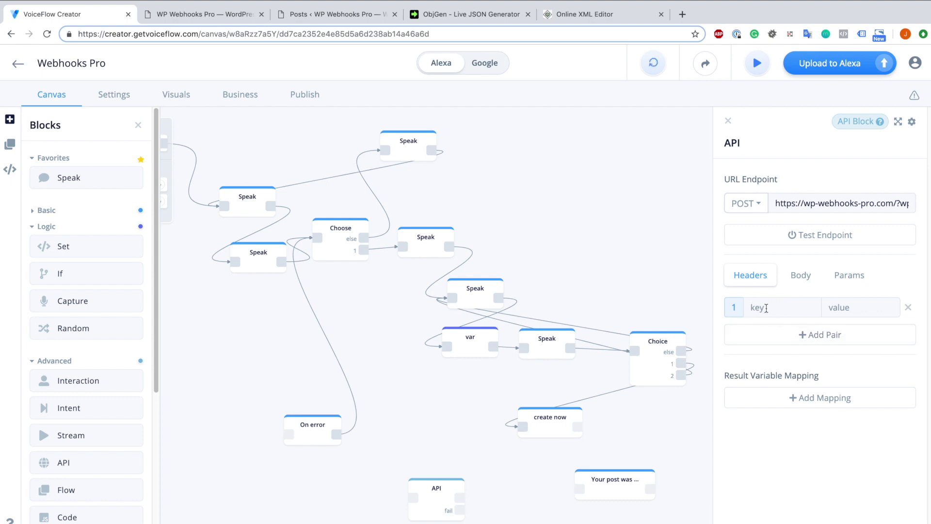
text(-T)
text(ype)
text(ap)
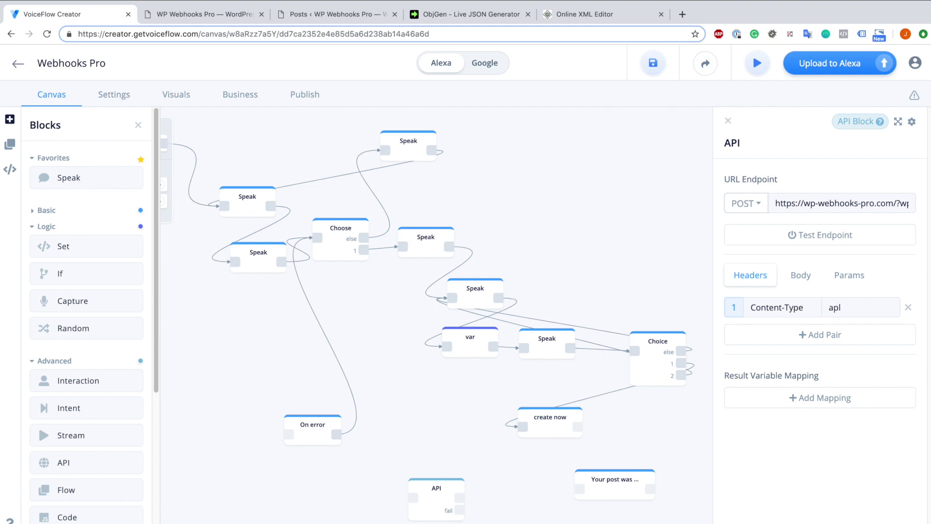
text(plication/json)
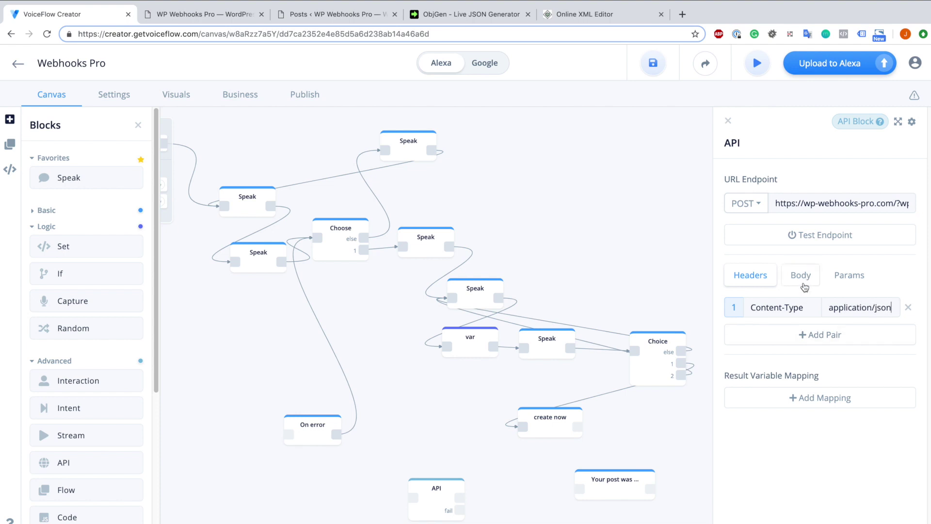
- Paste a JSON skeleton into the request body as Raw Input
click(805, 281)
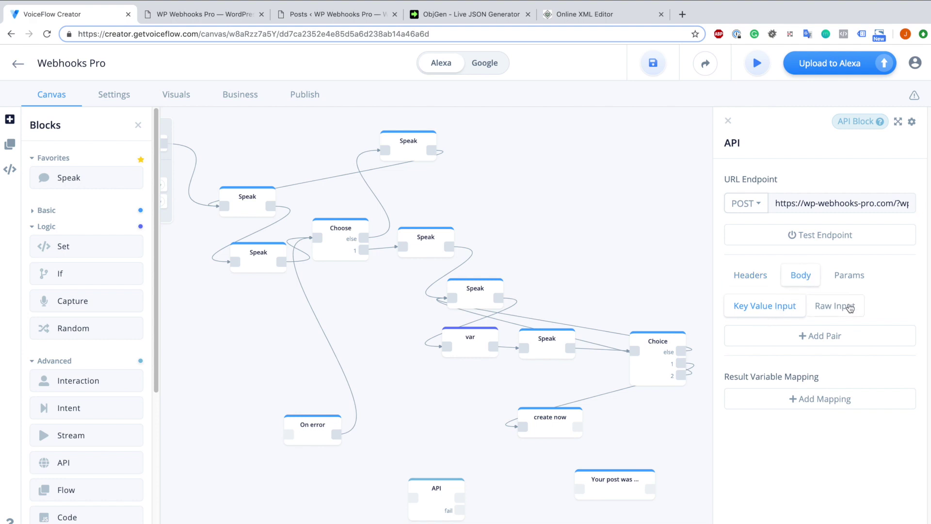
click(836, 315)
click(793, 346)
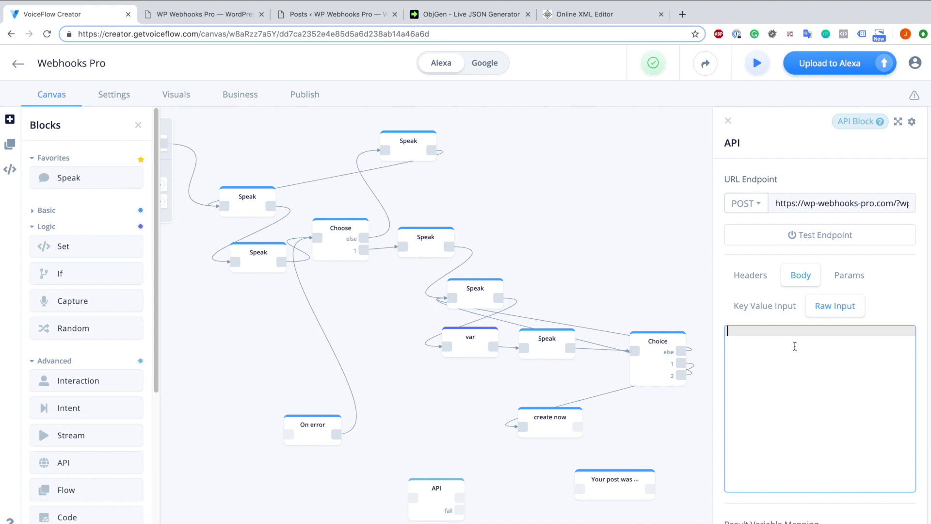
key(ctrl+v)
click(205, 15)
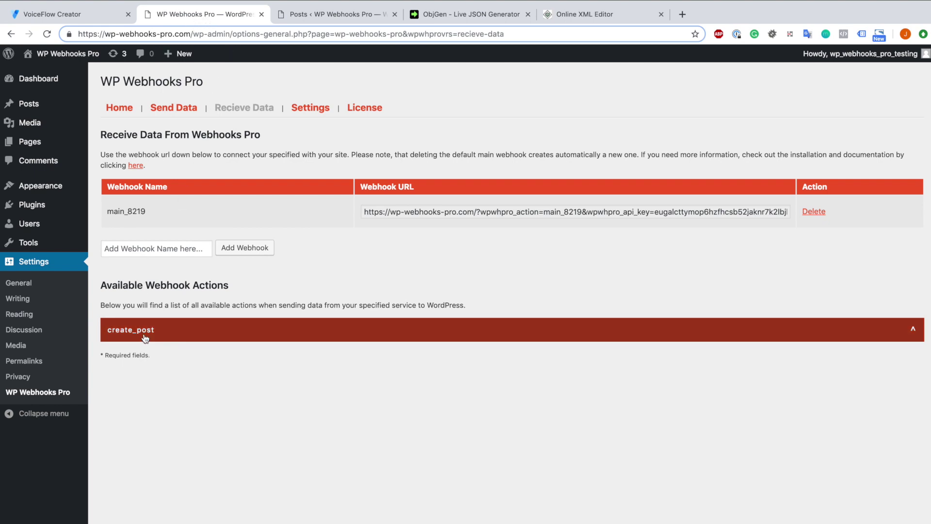
- Copy the create_post action name from the Receive Data page
drag(162, 334, 108, 333)
right_click(109, 333)
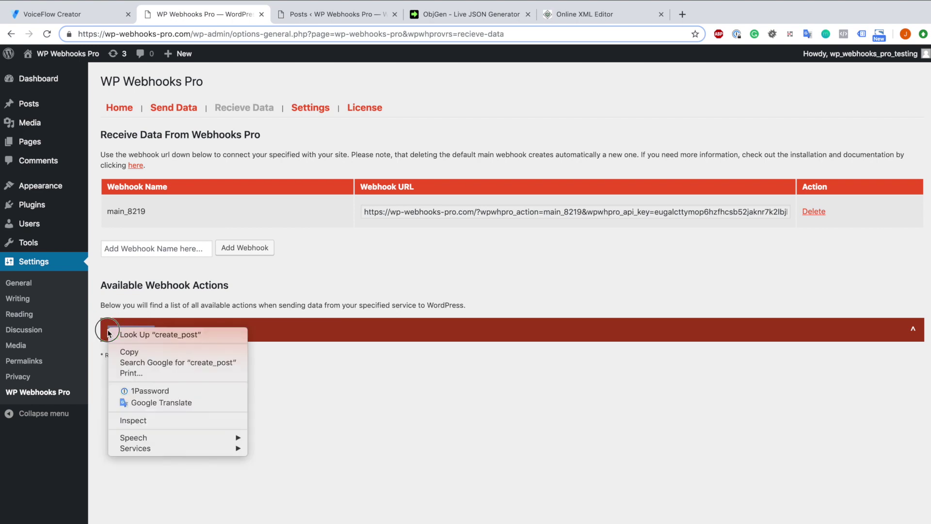
click(125, 352)
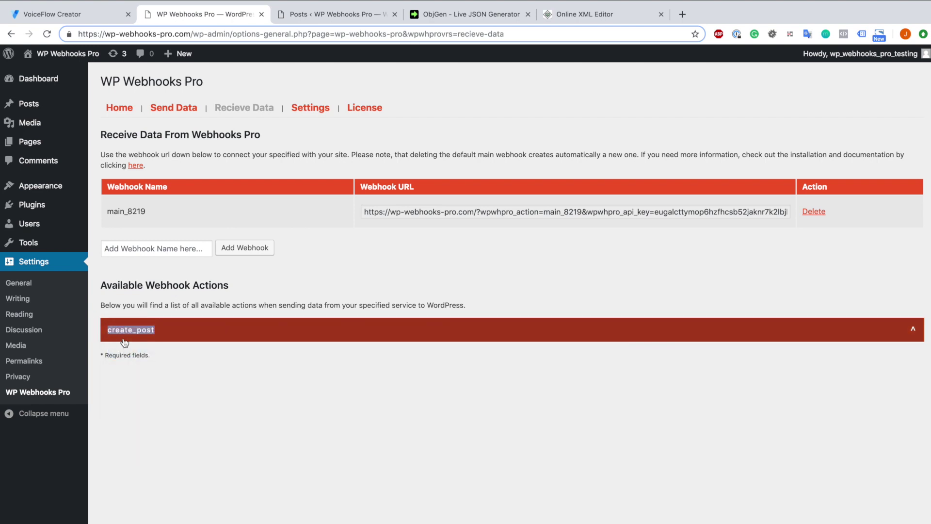
click(176, 350)
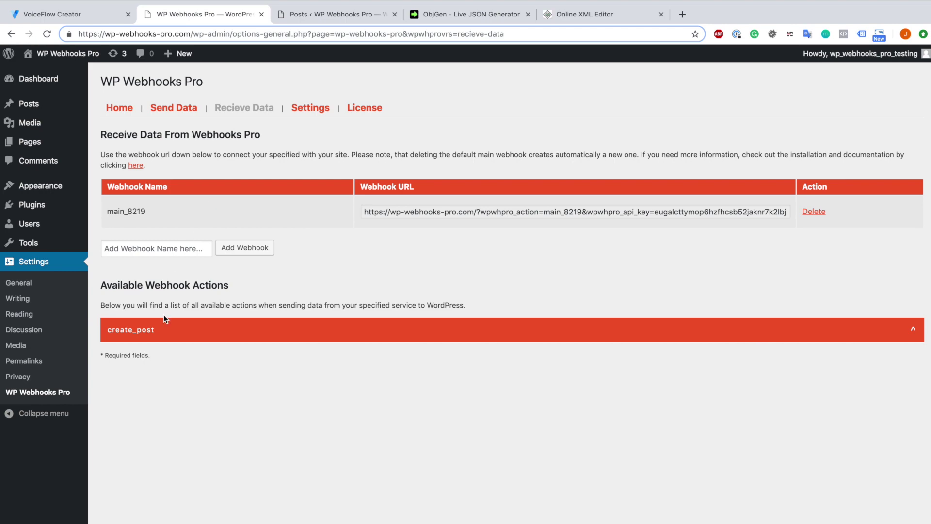
- Check in the plugin Settings that create_post is enabled, then go back to Receive Data
click(306, 109)
scroll(211, 417, down, 2)
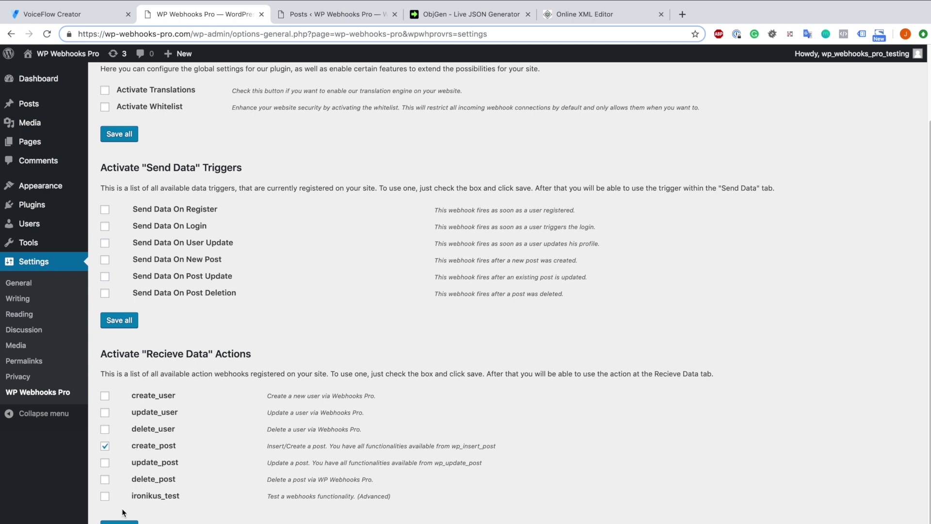
scroll(125, 514, up, 2)
click(248, 108)
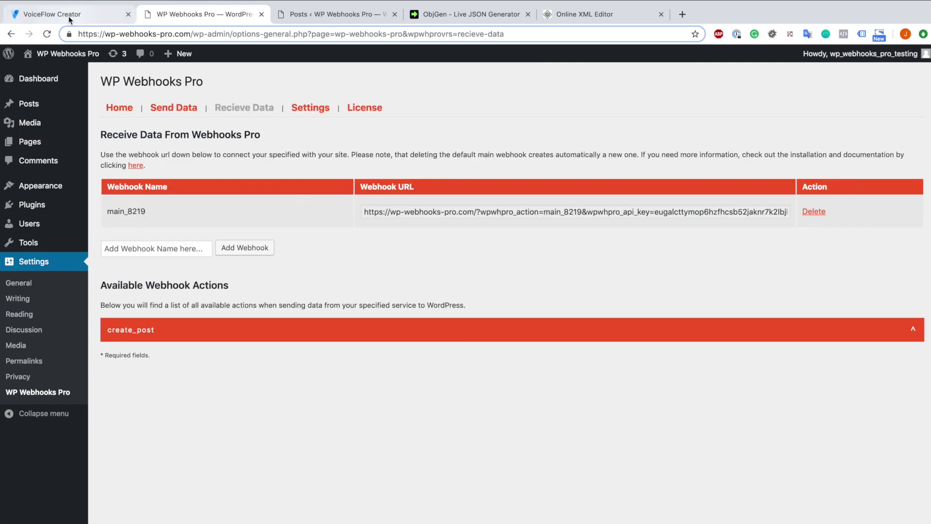
- Paste create_post as the "action" value in the API block's raw JSON body
click(68, 16)
click(788, 331)
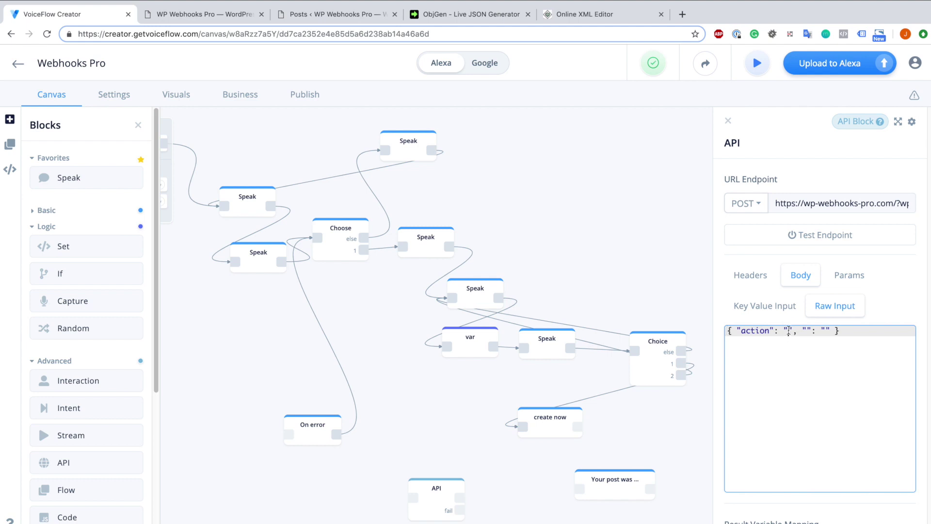
key(ctrl+v)
click(858, 330)
- Copy the post_title argument from create_post's Accepted Arguments in WP Webhooks Pro
click(168, 16)
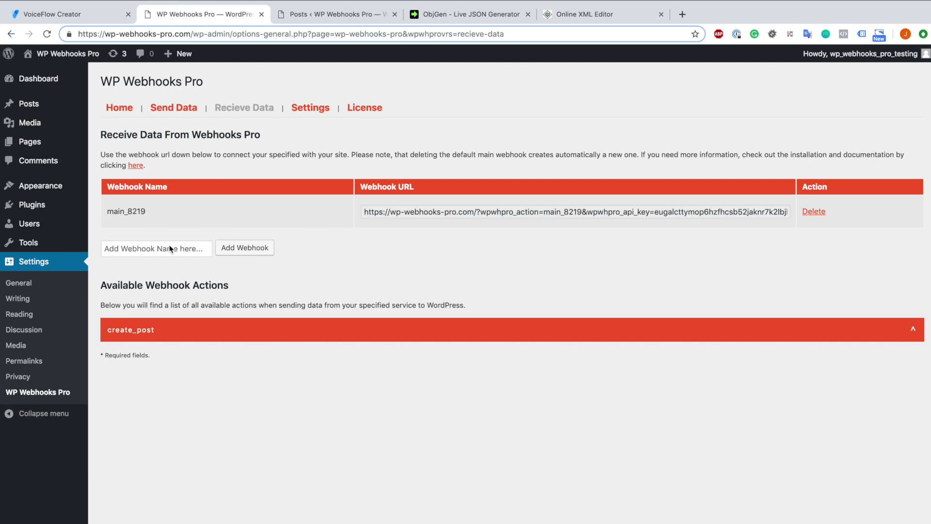
click(154, 334)
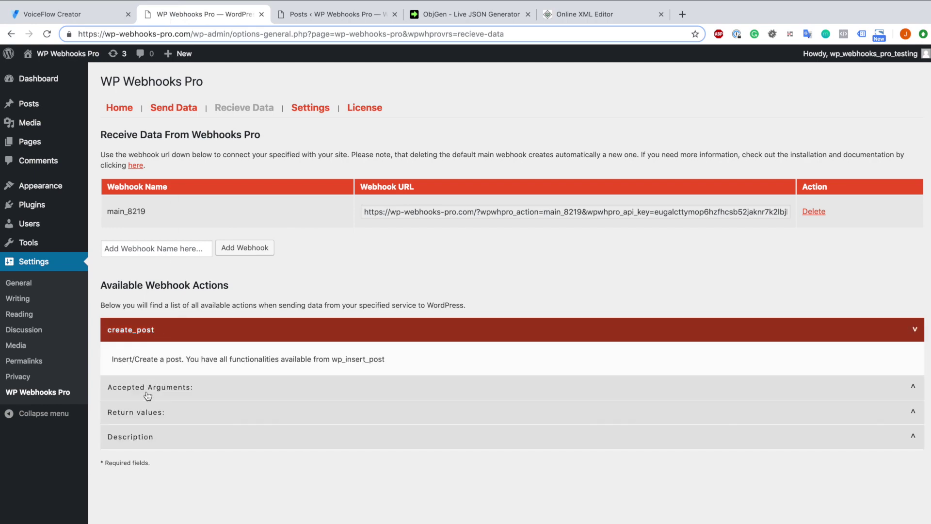
click(148, 395)
scroll(235, 387, down, 5)
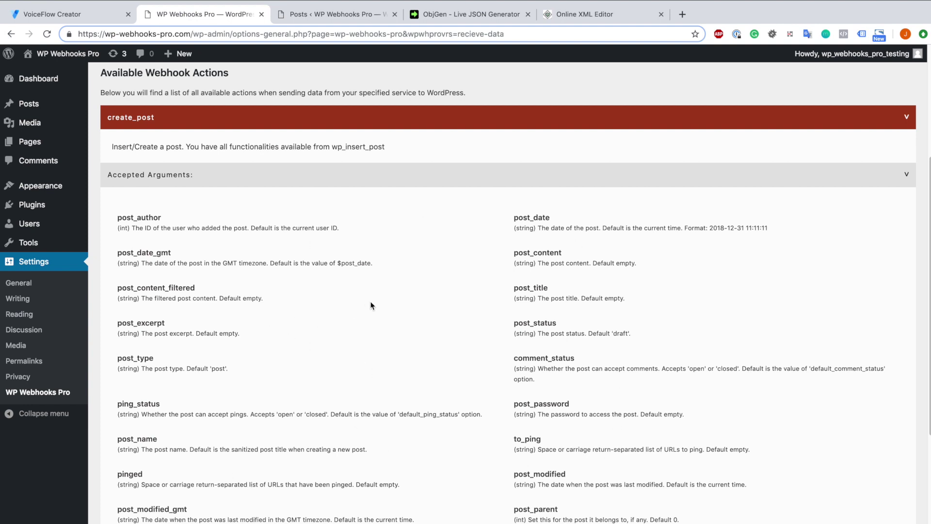
double_click(531, 289)
right_click(530, 289)
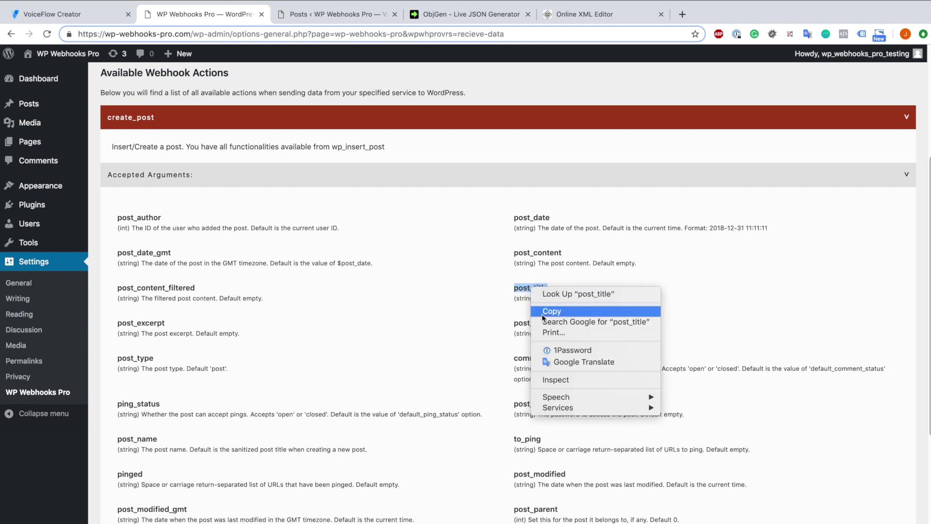
click(544, 311)
- Paste post_title as a body key with an empty value, then view the var block's {post_title} capture
click(63, 14)
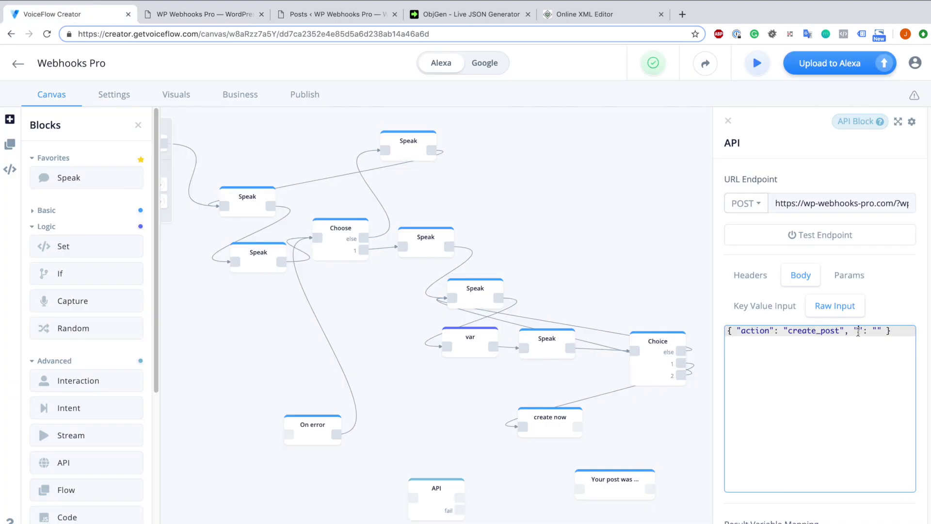
key(ctrl+v)
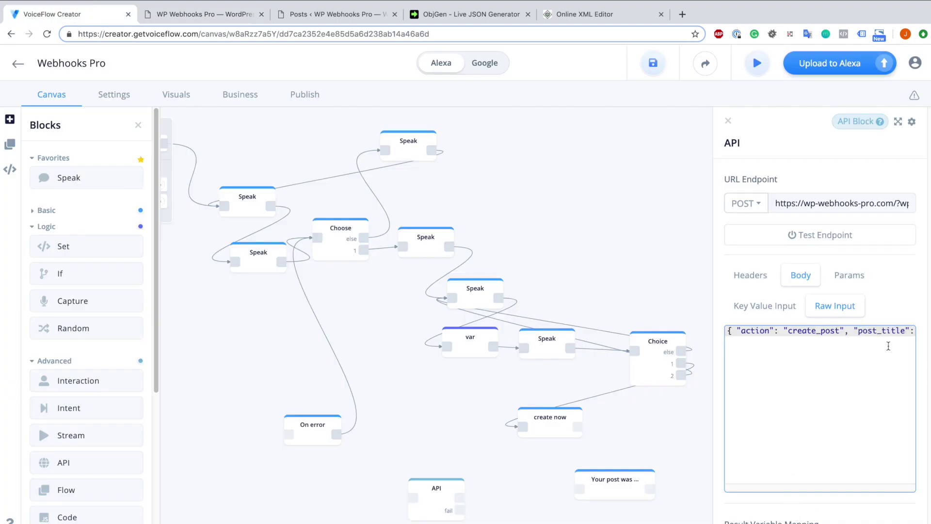
mouse_move(891, 331)
mouse_down()
mouse_move(921, 332)
mouse_move(902, 334)
mouse_up()
click(900, 331)
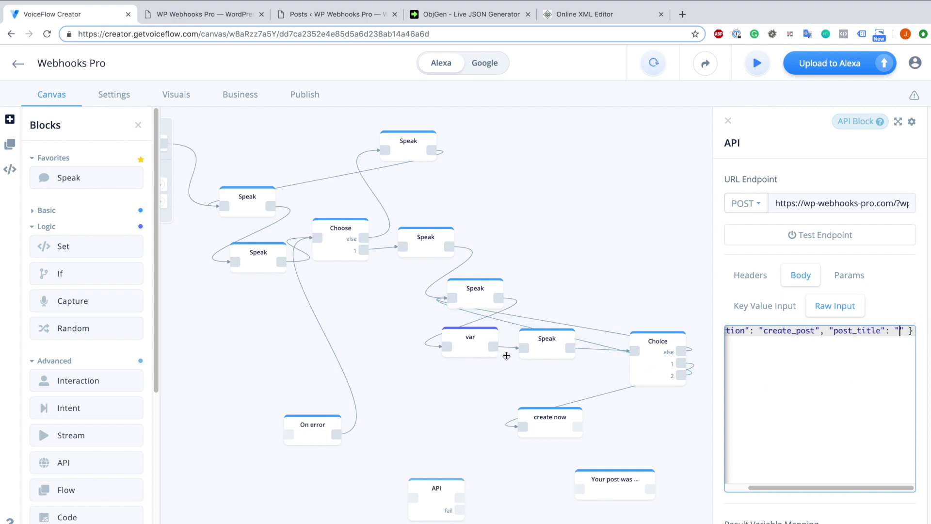
click(470, 339)
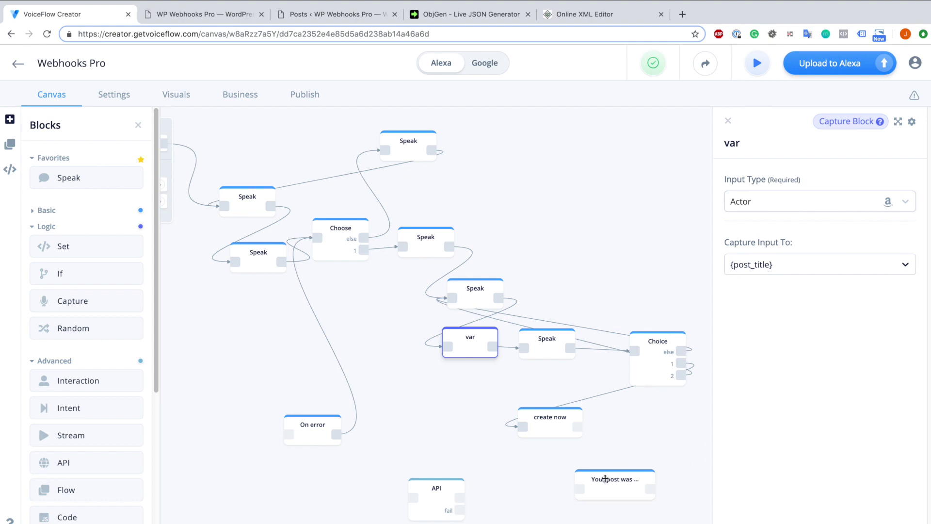
- Type {post_title} as the post_title value in the API block's raw body
click(436, 492)
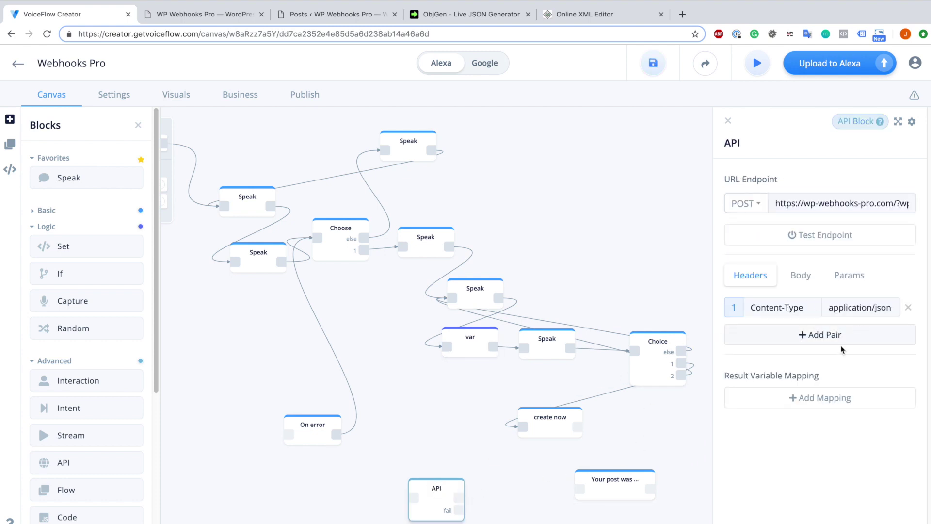
click(801, 277)
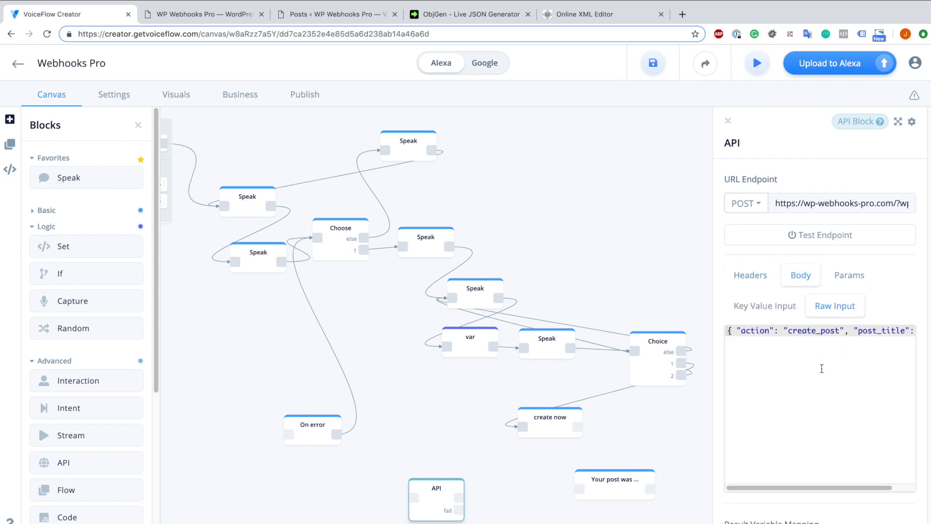
drag(782, 487, 803, 486)
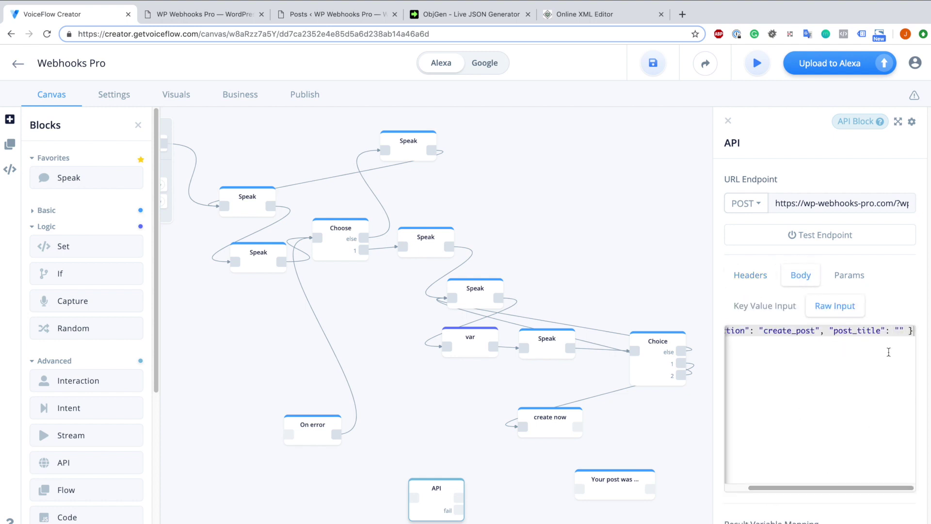
click(898, 330)
text({pos)
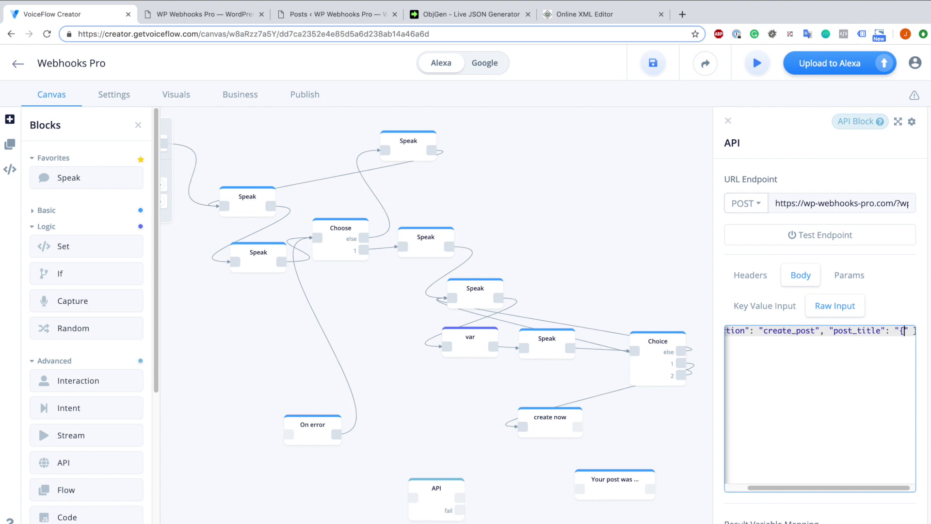
text(t_title)
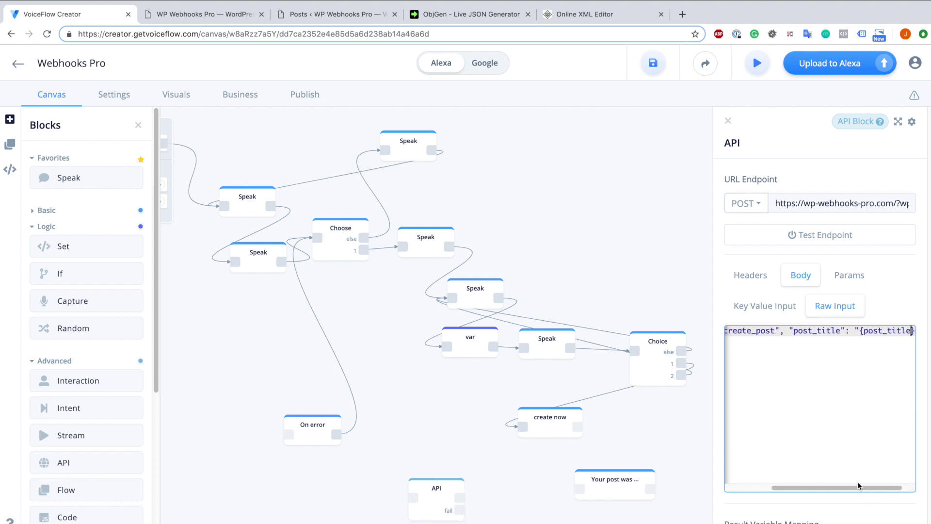
- Link create now to API, API failure to On error, and success to the 'Your post was' message
drag(852, 487, 769, 480)
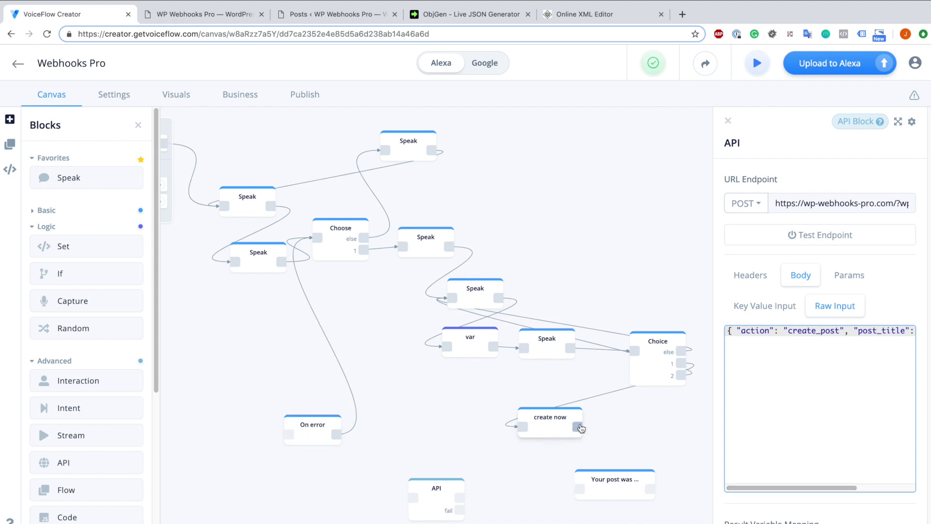
drag(578, 427, 411, 500)
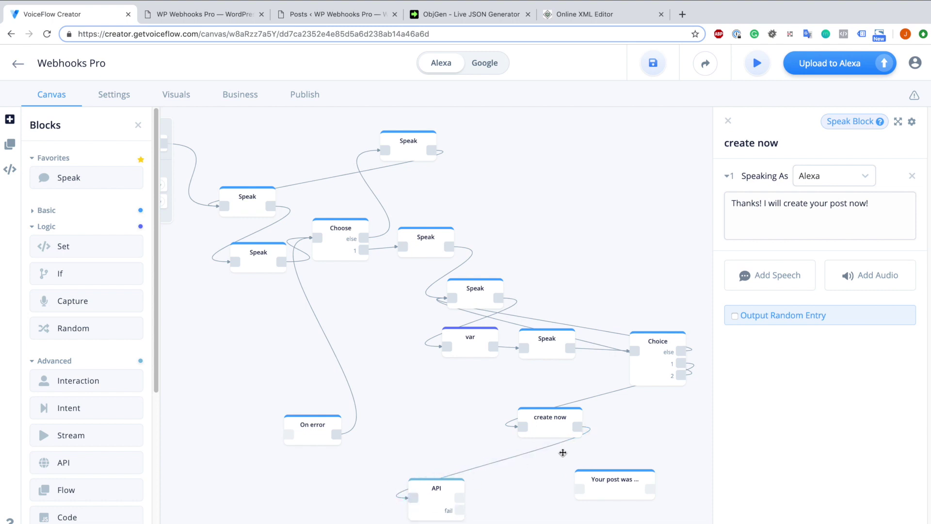
drag(460, 510, 287, 438)
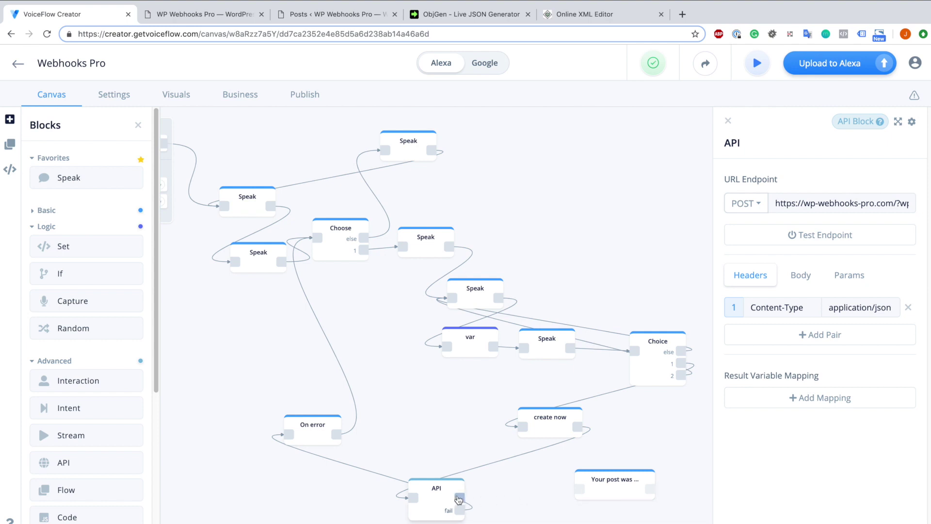
drag(460, 498, 579, 490)
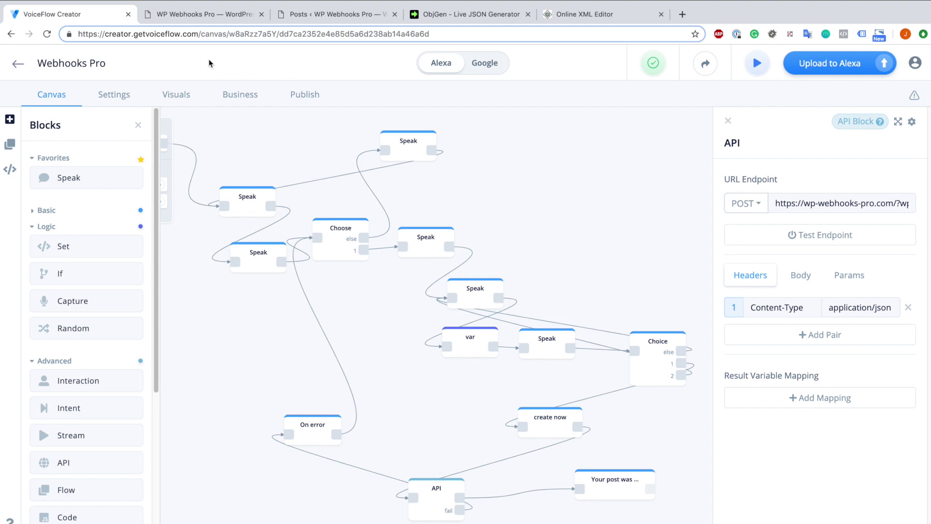
- Reload the WordPress posts list to check for existing posts
click(301, 16)
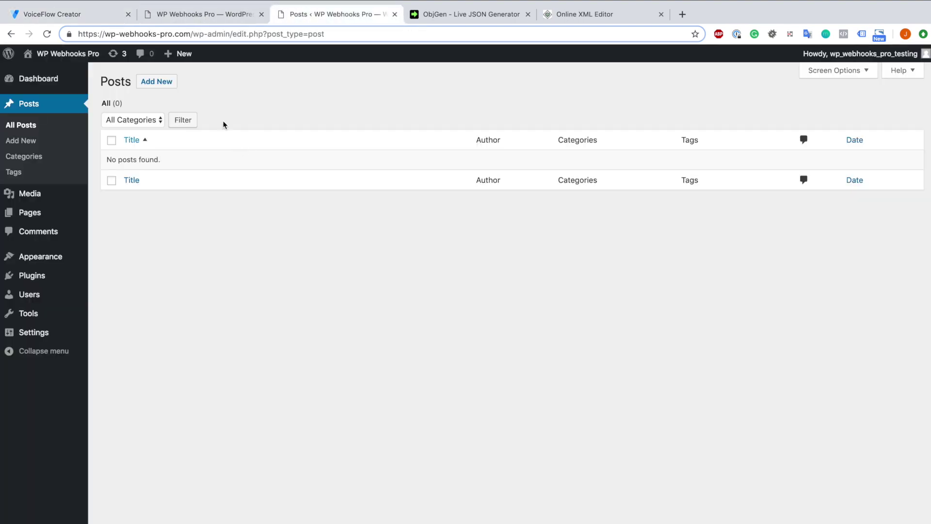
click(47, 34)
click(87, 15)
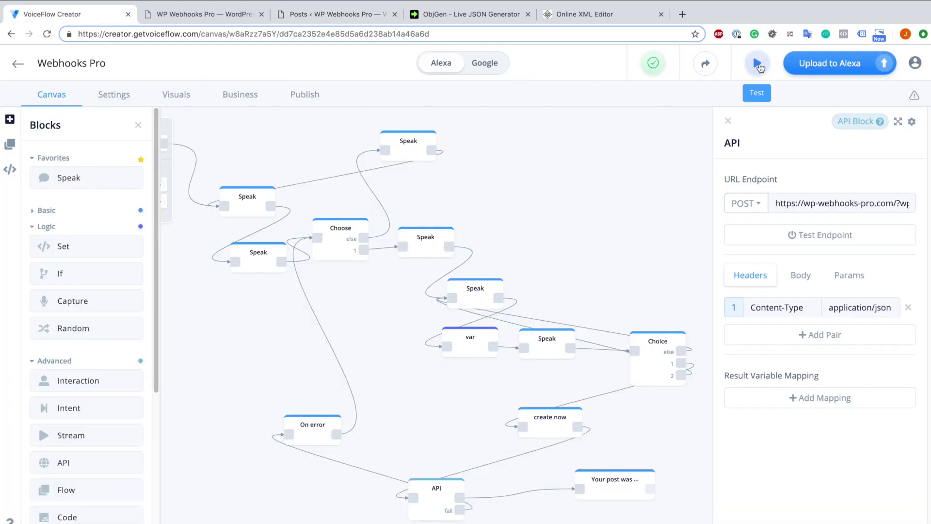
- Start a test run of the skill and send 'create post'
click(758, 65)
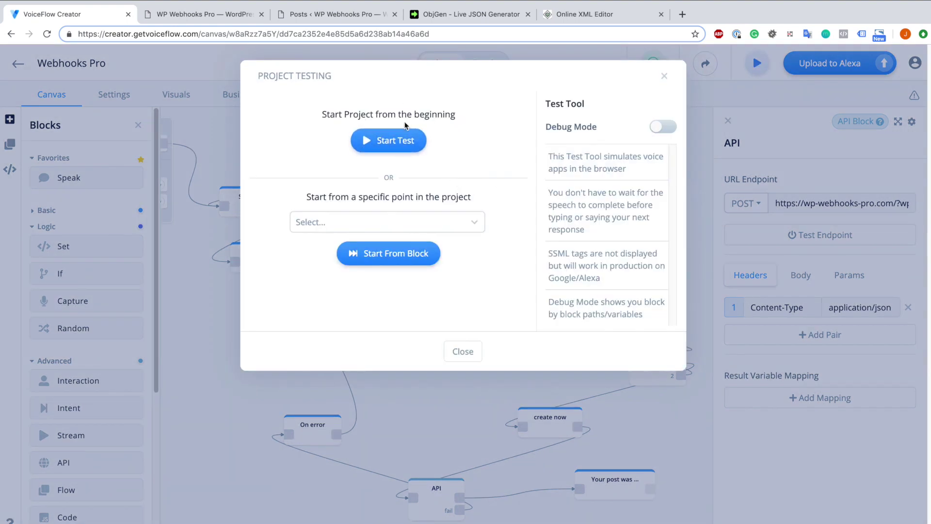
click(396, 142)
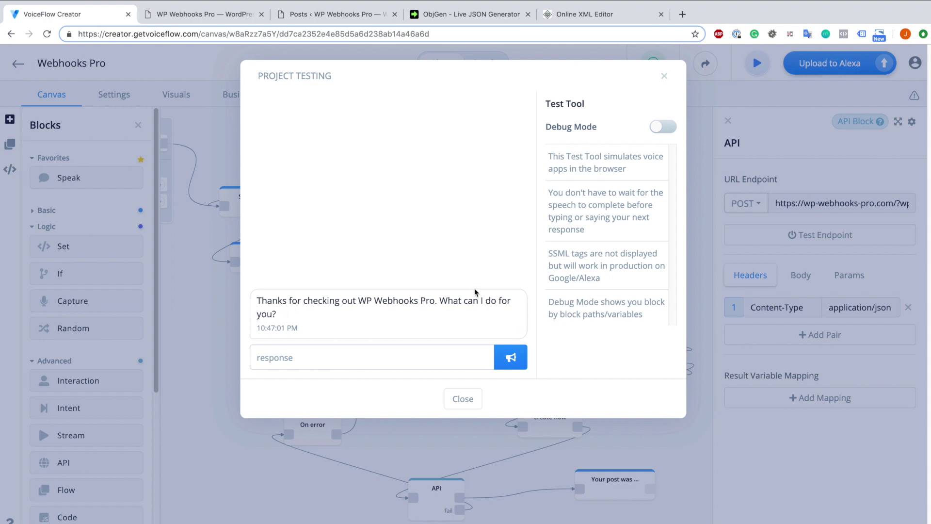
click(377, 356)
text(c)
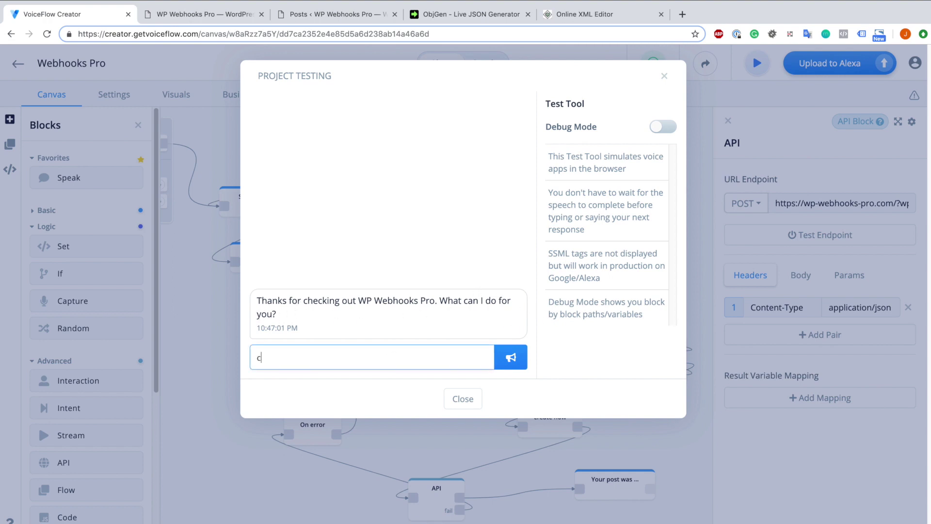
text(reate post)
key(Return)
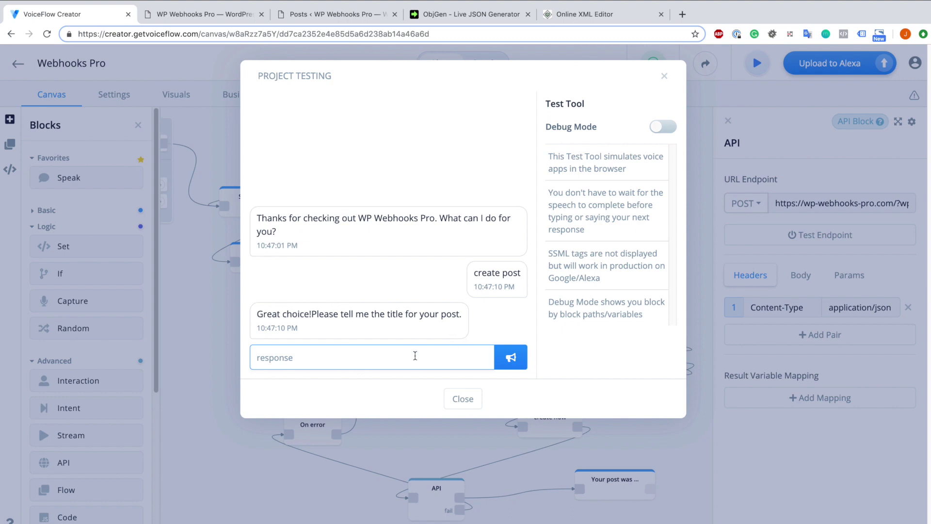
- Give the title 'This is The Title', confirm with 'correct', and refresh WordPress Posts to see the draft
text(This is The Title)
click(510, 358)
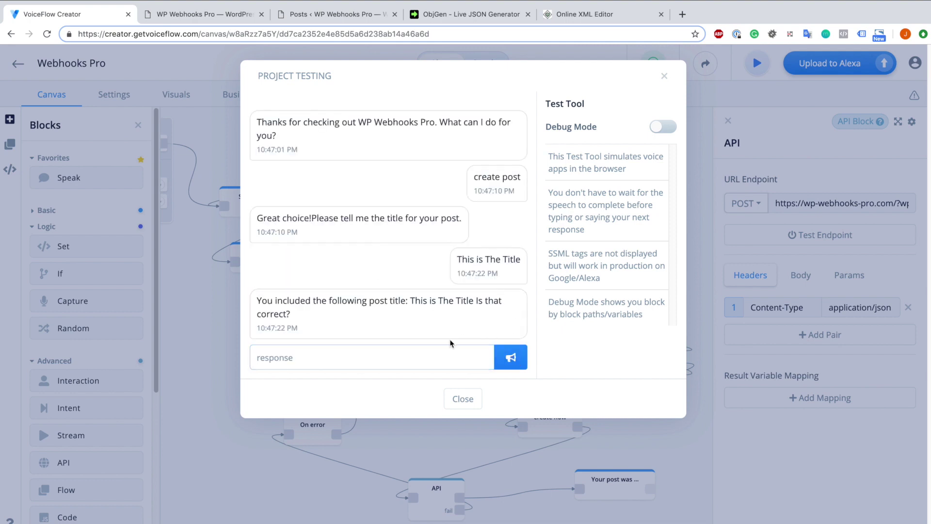
drag(258, 301, 485, 301)
click(412, 300)
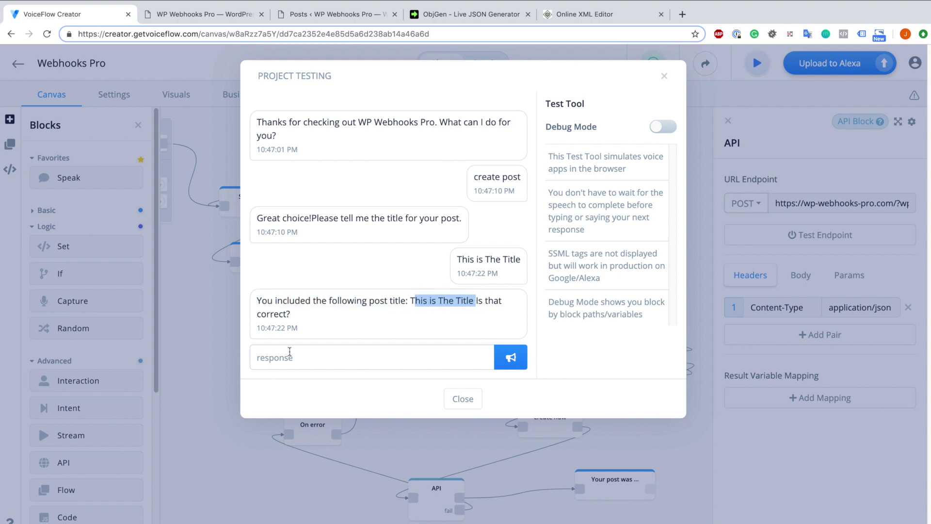
click(300, 361)
text(cor)
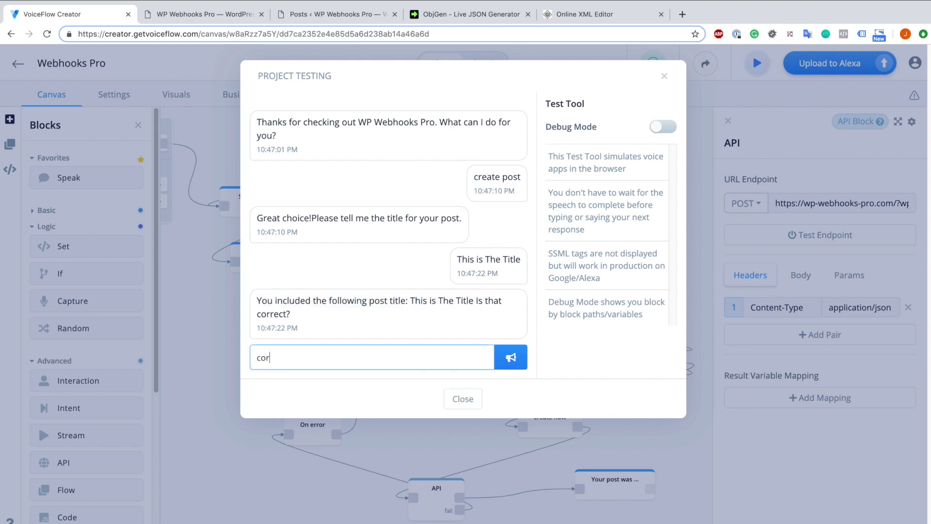
text(rect)
click(510, 357)
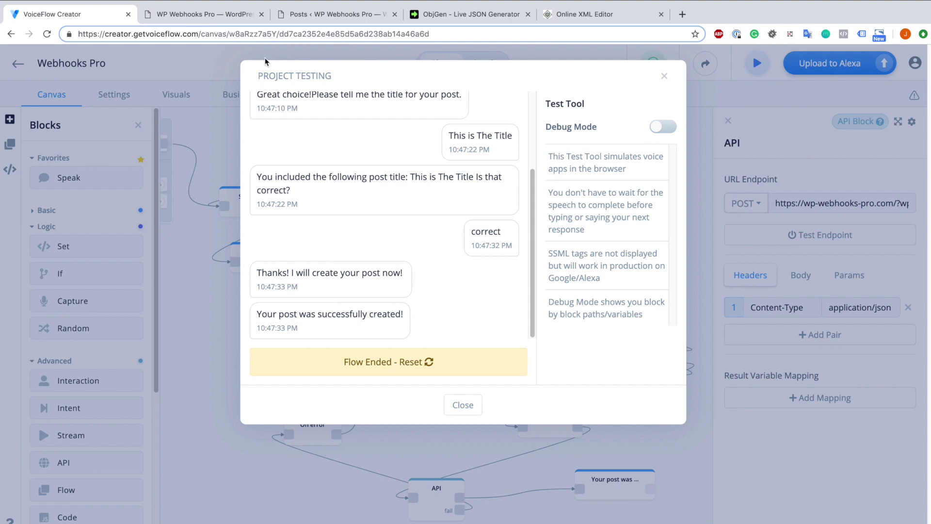
click(316, 15)
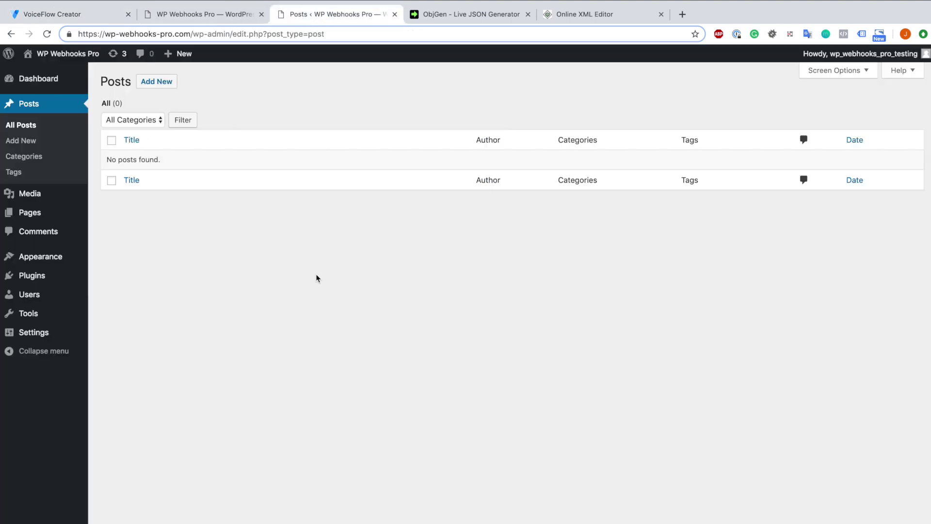
key(super+r)
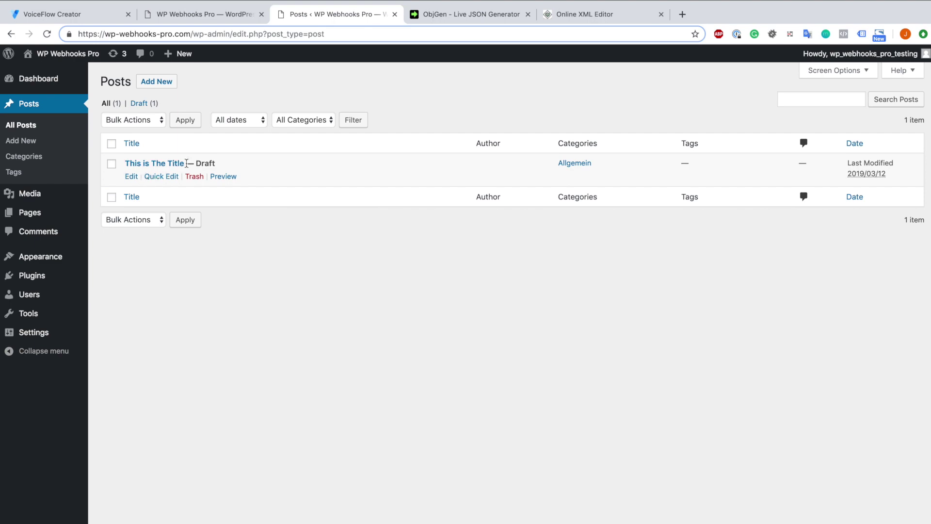
- Close the Project Testing window and bring back the API block's raw create_post JSON body
click(66, 14)
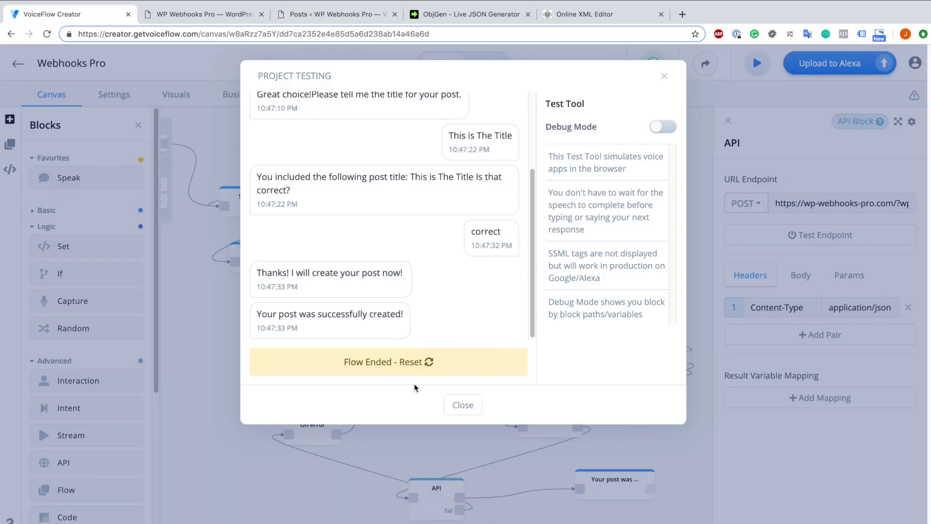
click(667, 76)
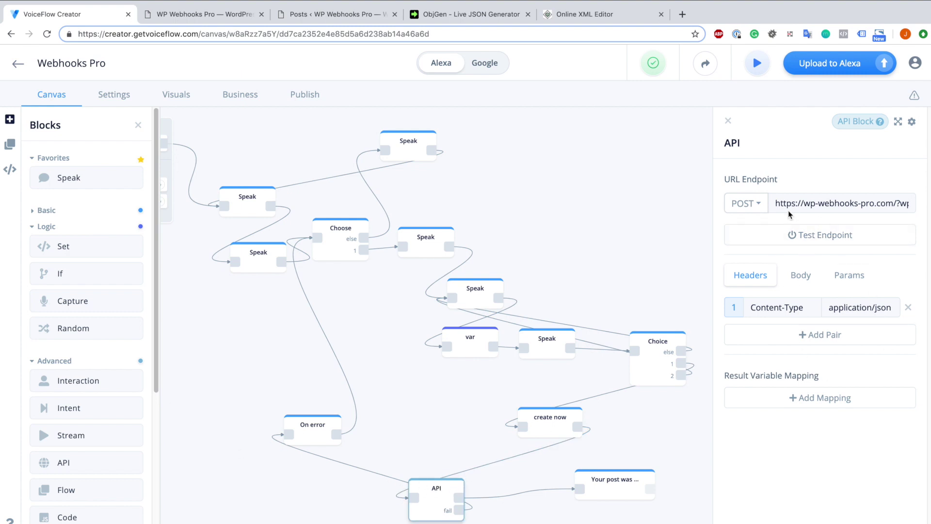
click(800, 274)
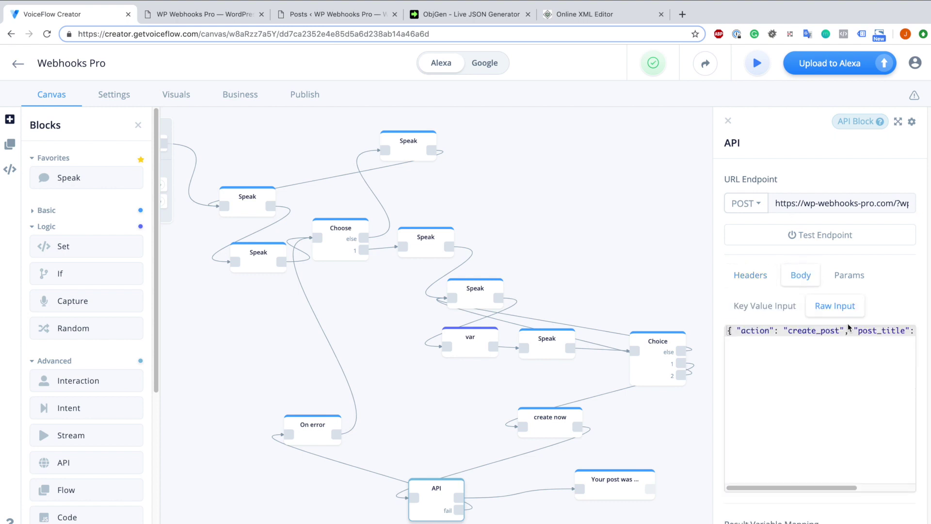